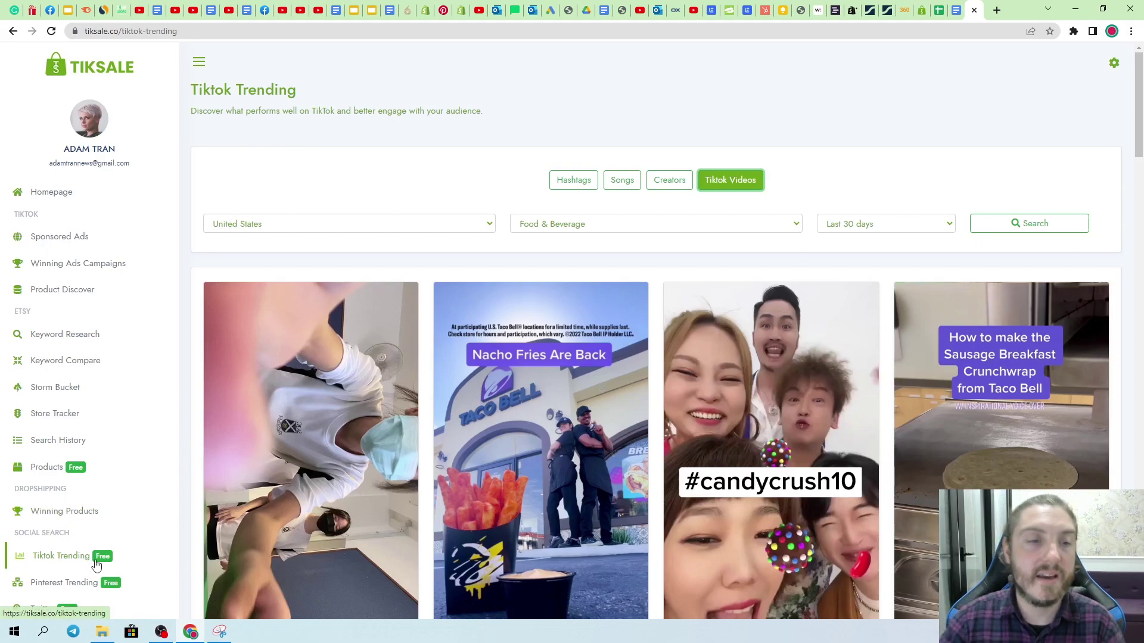
Step: Open Pinterest Trending, check the trend type and end date choices, and get the top monthly trends for 12/08/2022
{"action": "scroll", "coordinate": [110, 522], "scroll_direction": "down", "scroll_amount": 1}
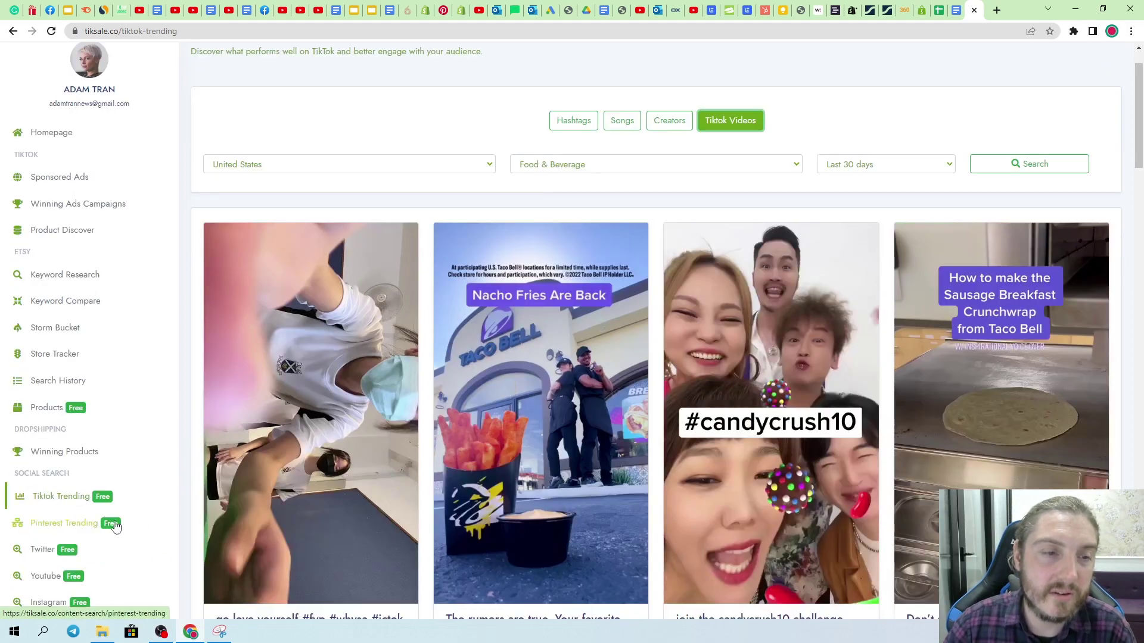
{"action": "left_click", "coordinate": [55, 527]}
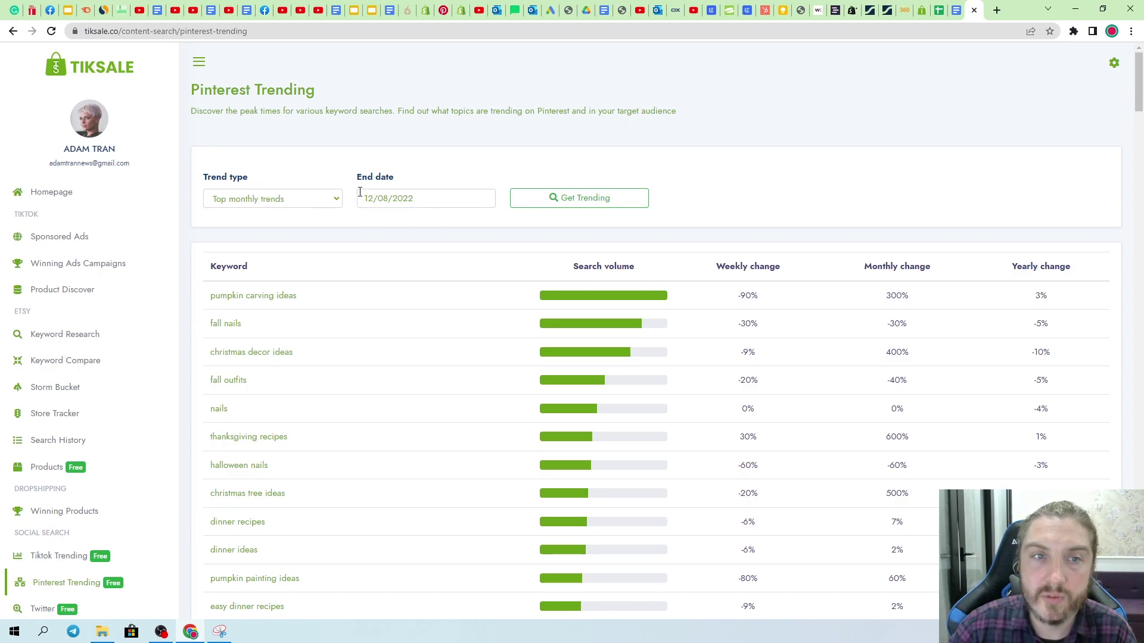
{"action": "left_click", "coordinate": [296, 204]}
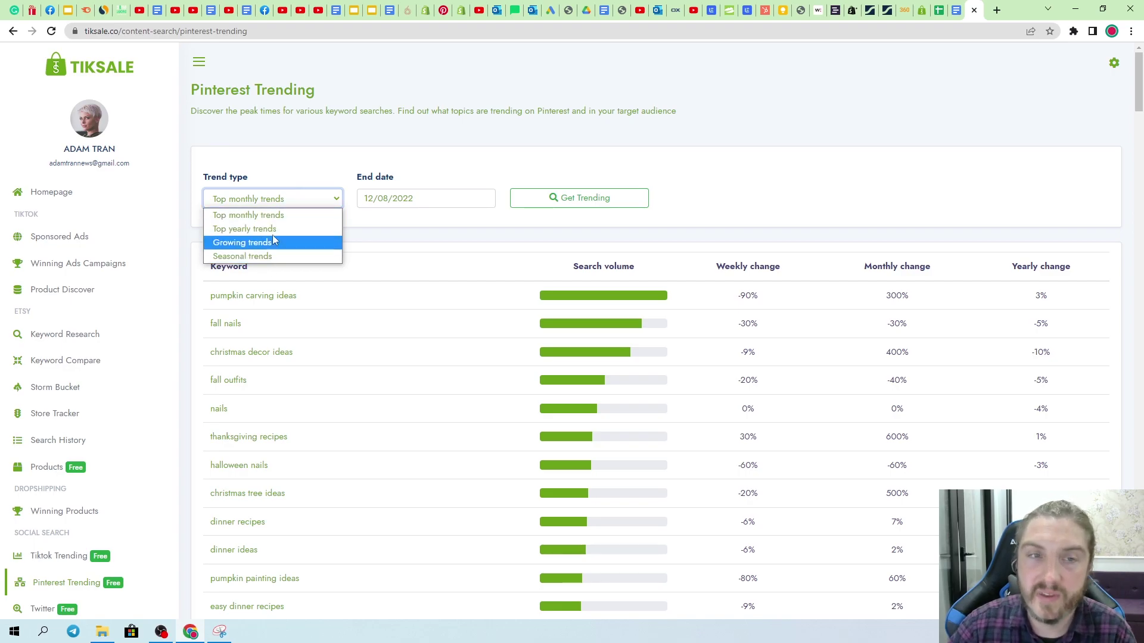
{"action": "left_click", "coordinate": [271, 207]}
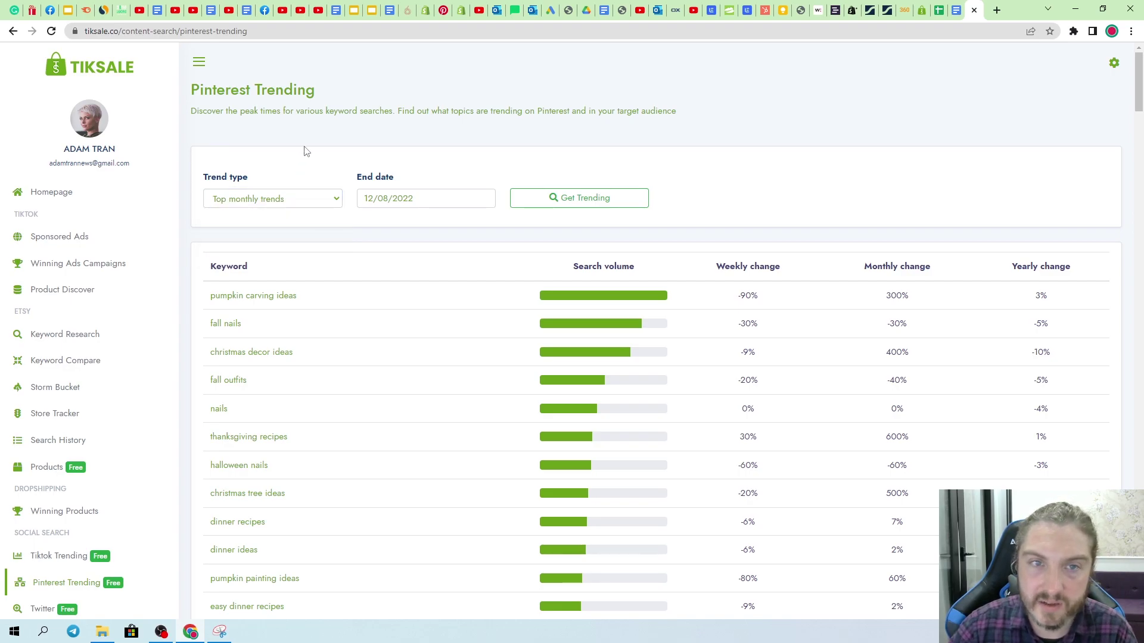
{"action": "left_click", "coordinate": [430, 199]}
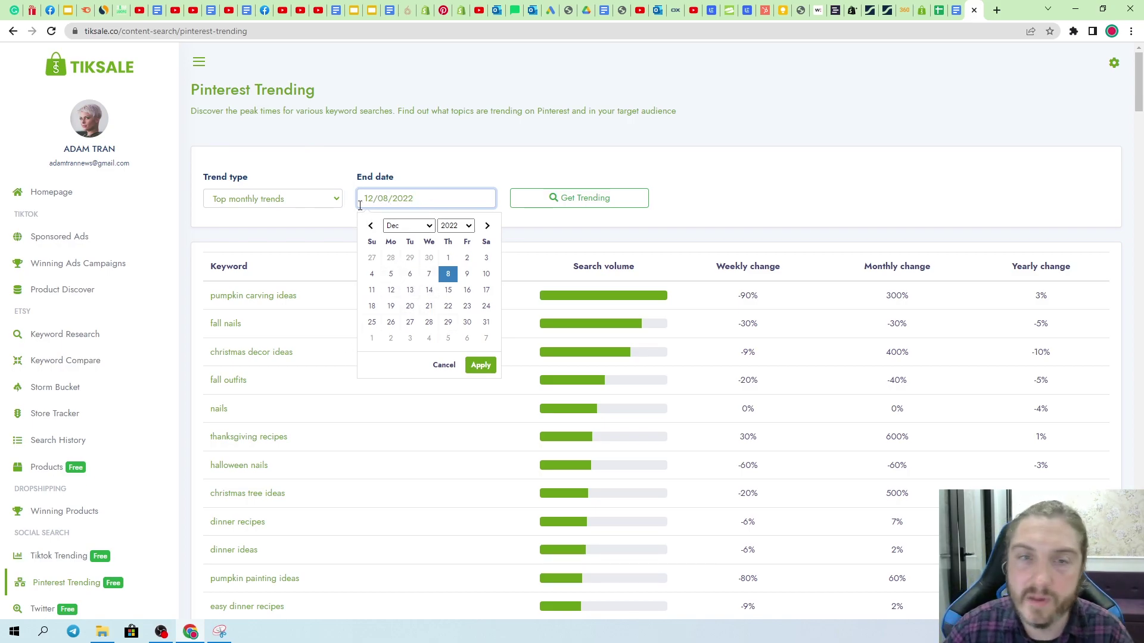
{"action": "left_click", "coordinate": [471, 168]}
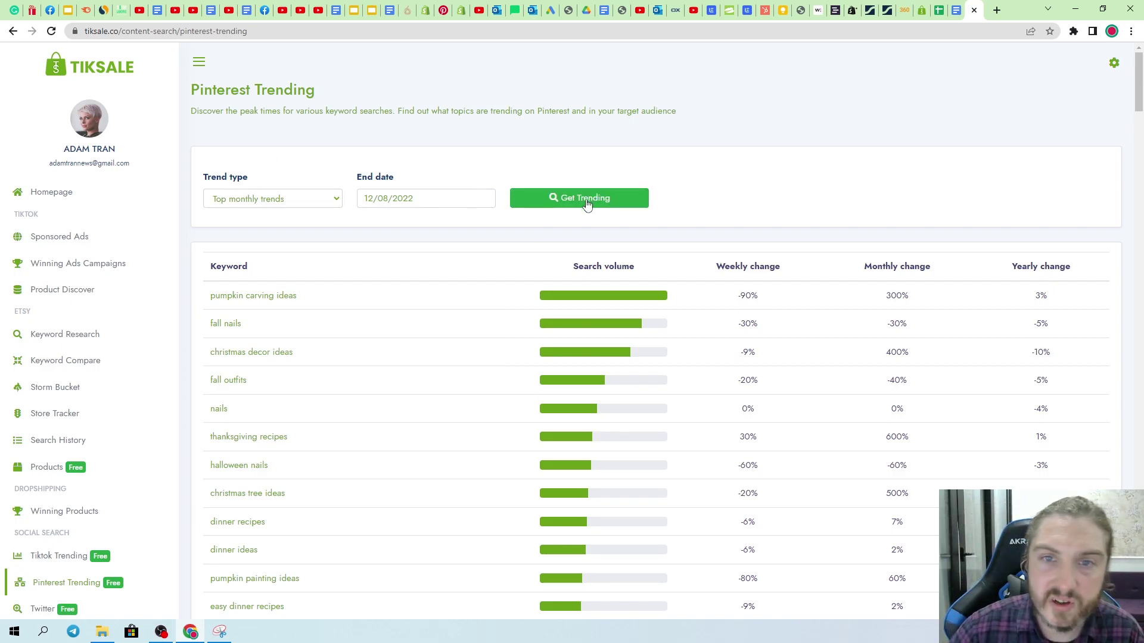
{"action": "left_click", "coordinate": [564, 203]}
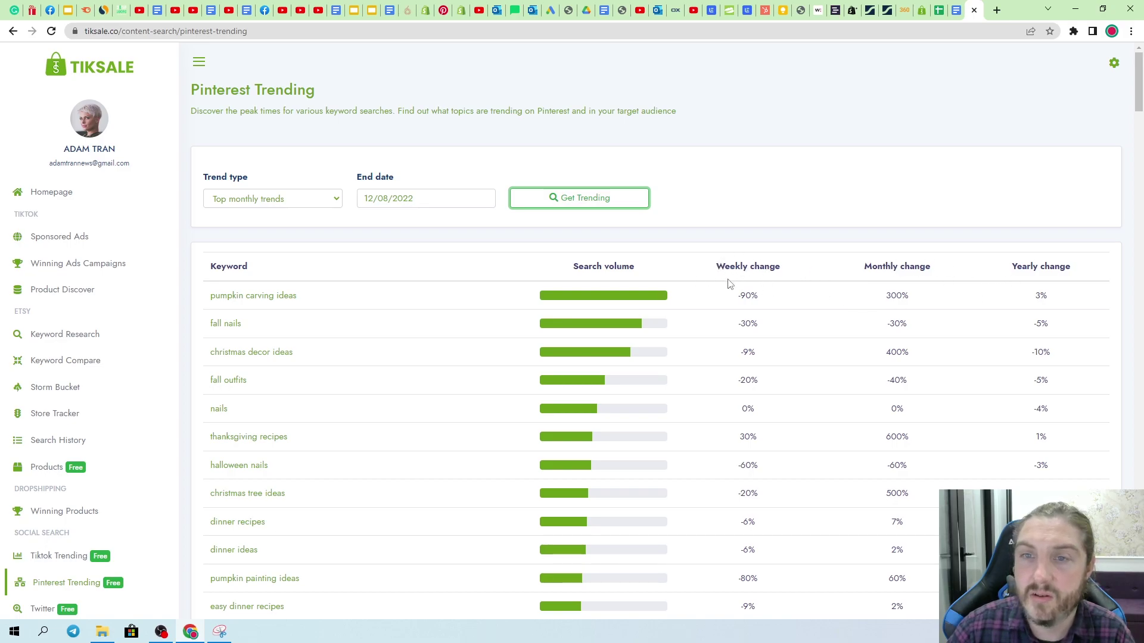
Step: Examine the weekly, monthly and yearly change columns and the keywords in the top monthly trends table
{"action": "left_click_drag", "start_coordinate": [716, 266], "coordinate": [1094, 271]}
{"action": "left_click", "coordinate": [956, 303]}
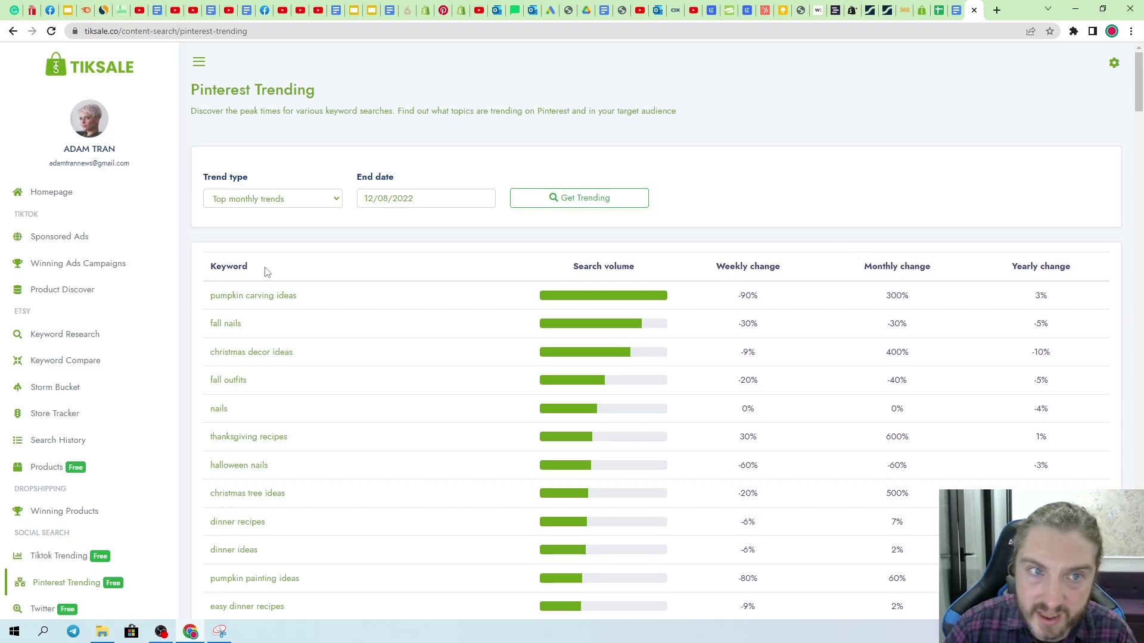
{"action": "scroll", "coordinate": [365, 422], "scroll_direction": "down", "scroll_amount": 3}
{"action": "scroll", "coordinate": [414, 353], "scroll_direction": "up", "scroll_amount": 3}
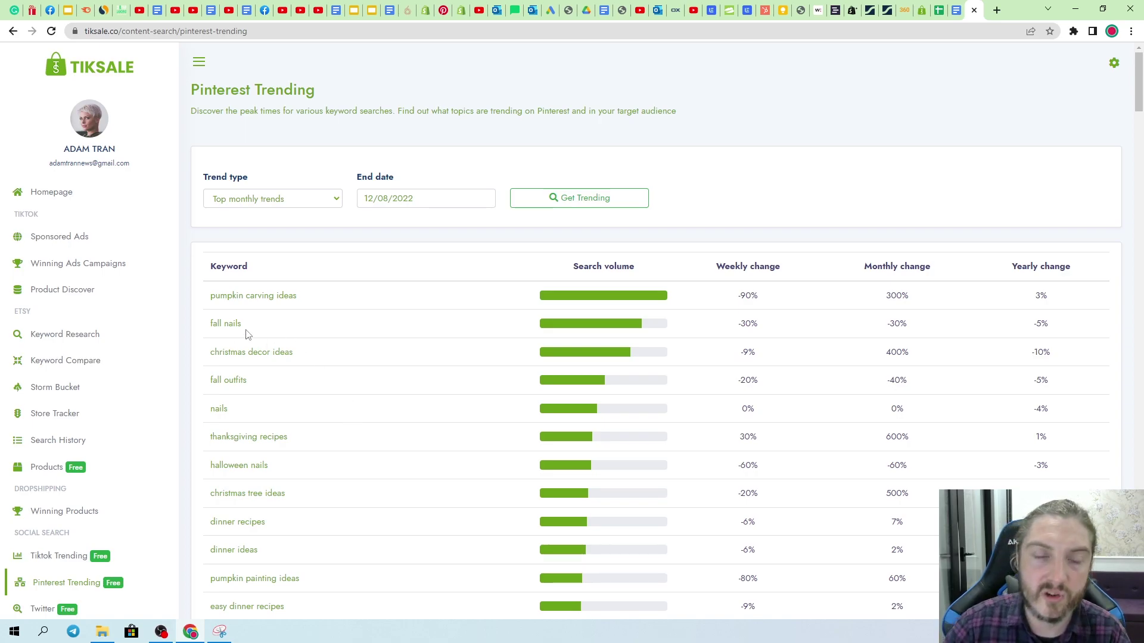
Step: Change the trend type to Growing trends and get the trending keywords
{"action": "left_click", "coordinate": [304, 202]}
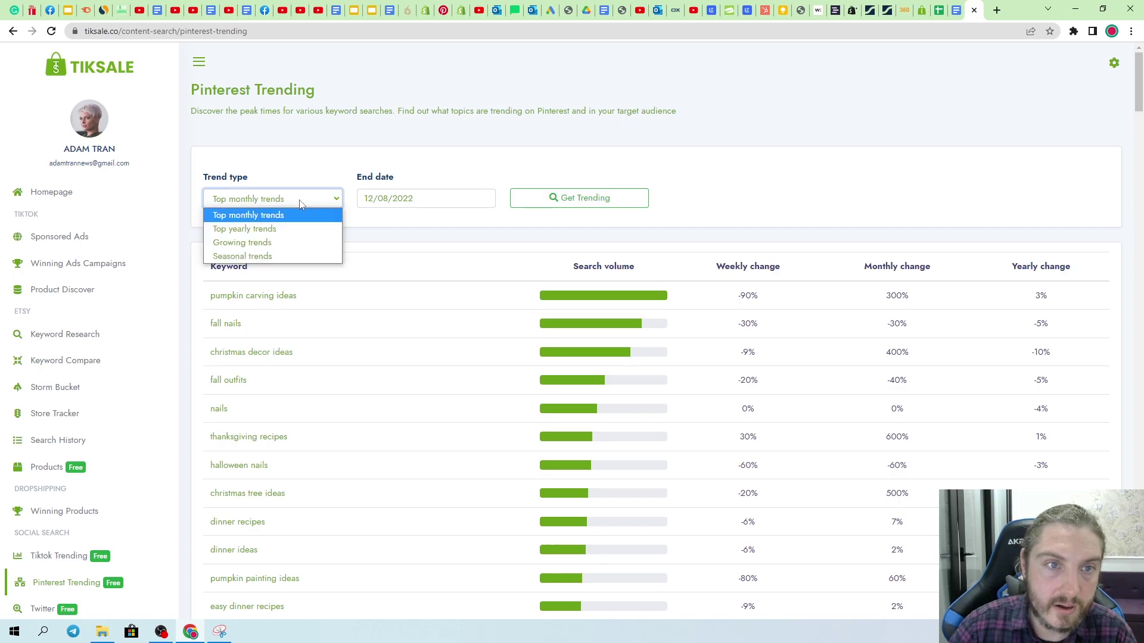
{"action": "left_click", "coordinate": [268, 243]}
{"action": "left_click", "coordinate": [567, 197]}
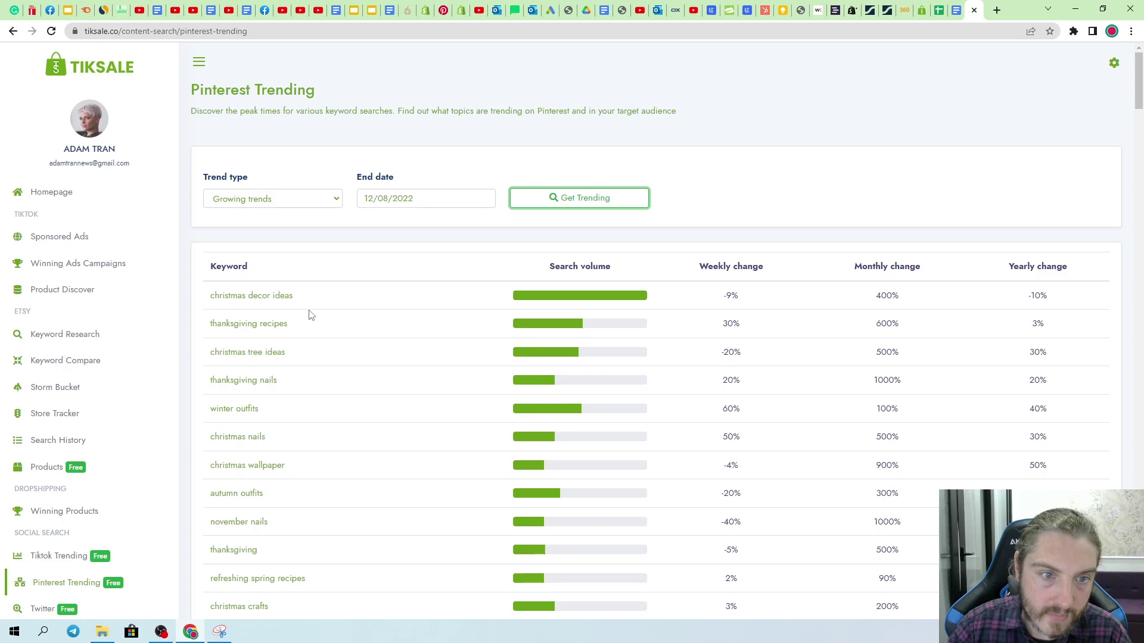
Step: Look through the growing trends keyword list and its search volumes and change rates
{"action": "scroll", "coordinate": [290, 387], "scroll_direction": "down", "scroll_amount": 1}
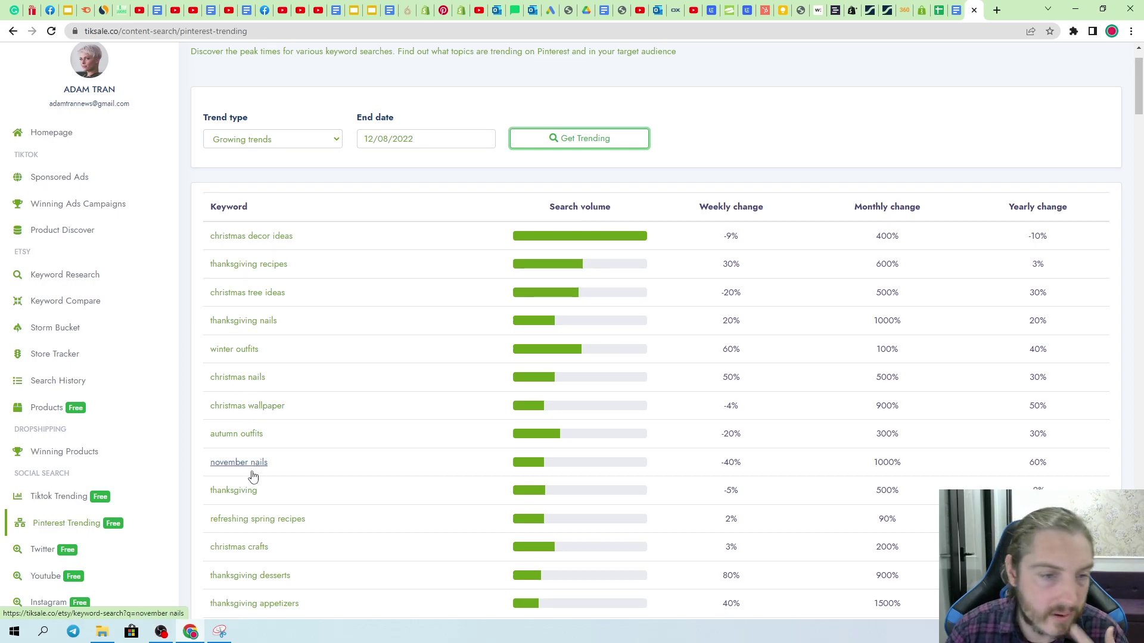
{"action": "scroll", "coordinate": [253, 508], "scroll_direction": "down", "scroll_amount": 2}
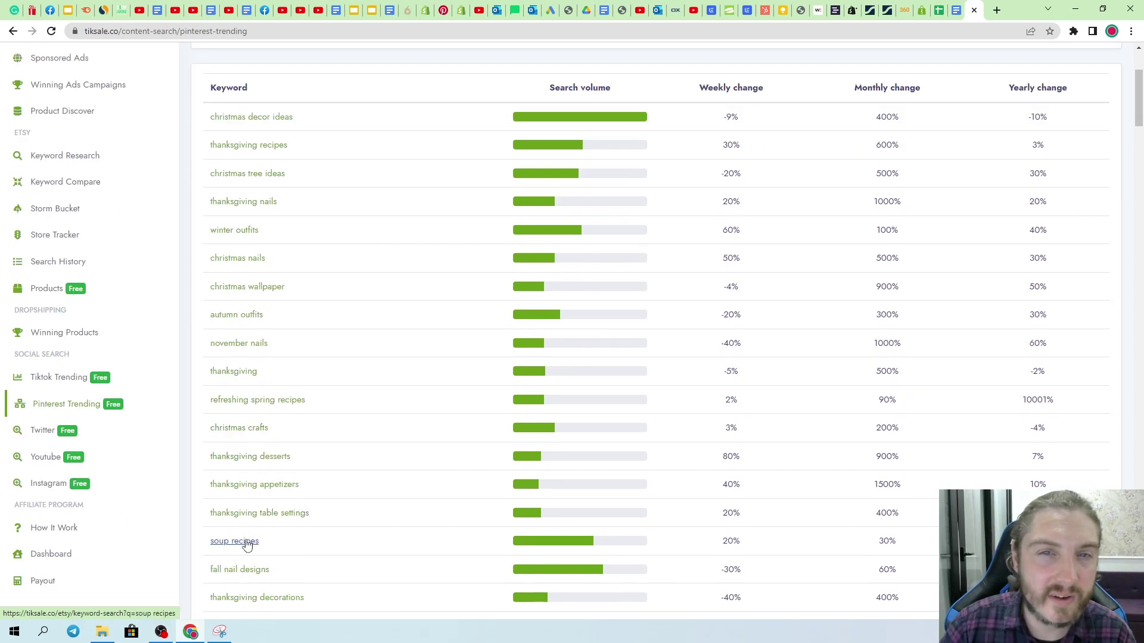
{"action": "scroll", "coordinate": [249, 545], "scroll_direction": "up", "scroll_amount": 3}
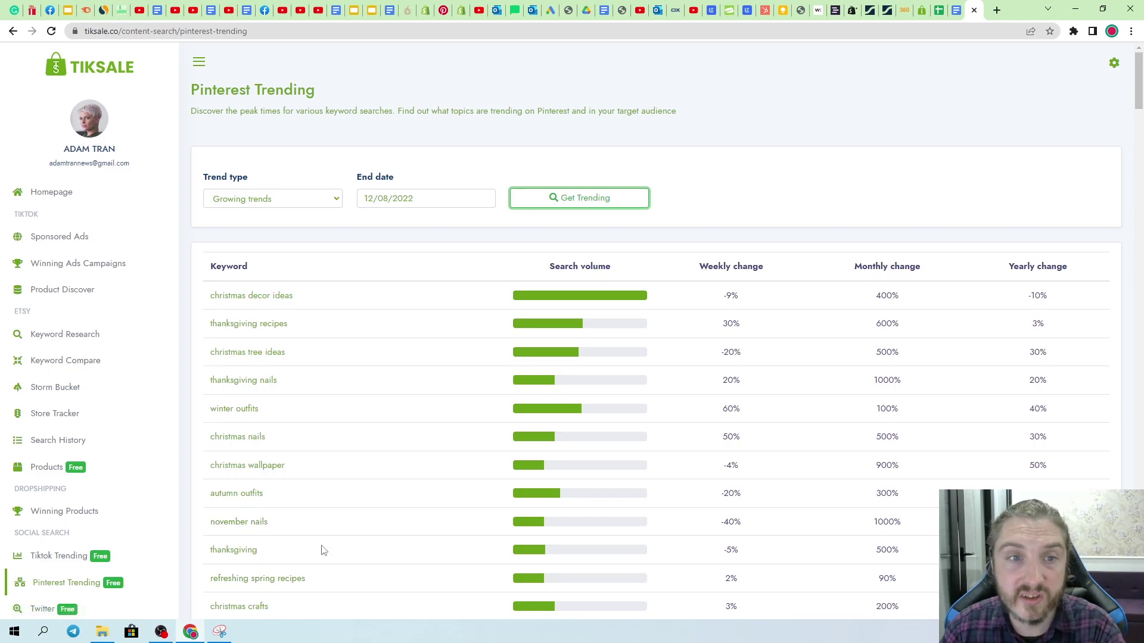
{"action": "scroll", "coordinate": [321, 550], "scroll_direction": "down", "scroll_amount": 5}
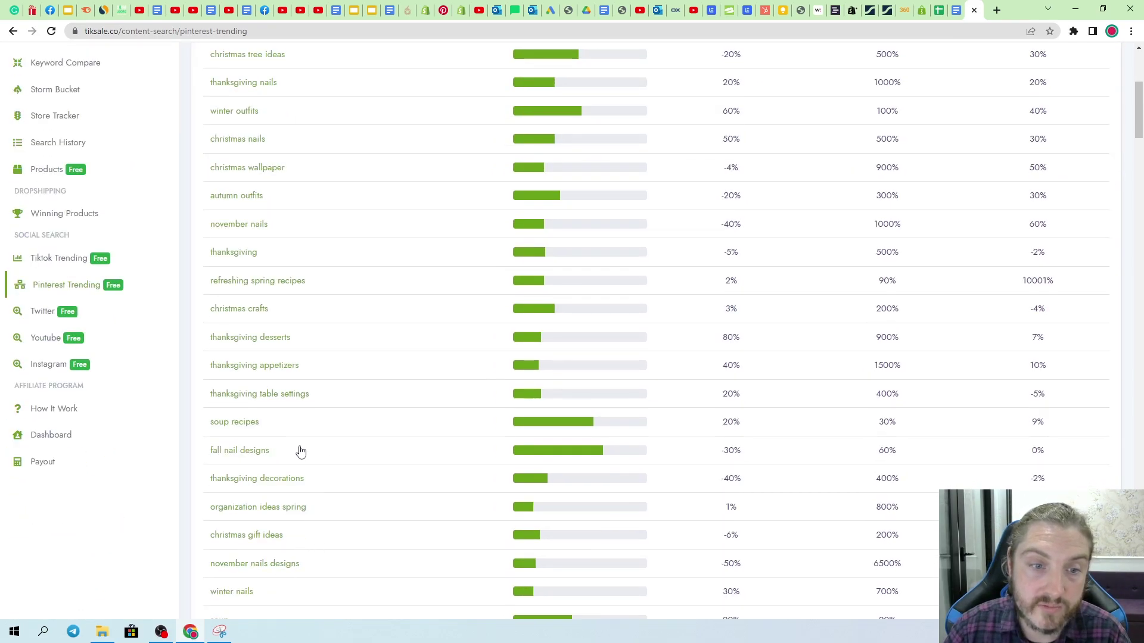
{"action": "scroll", "coordinate": [329, 516], "scroll_direction": "down", "scroll_amount": 5}
{"action": "scroll", "coordinate": [343, 548], "scroll_direction": "up", "scroll_amount": 5}
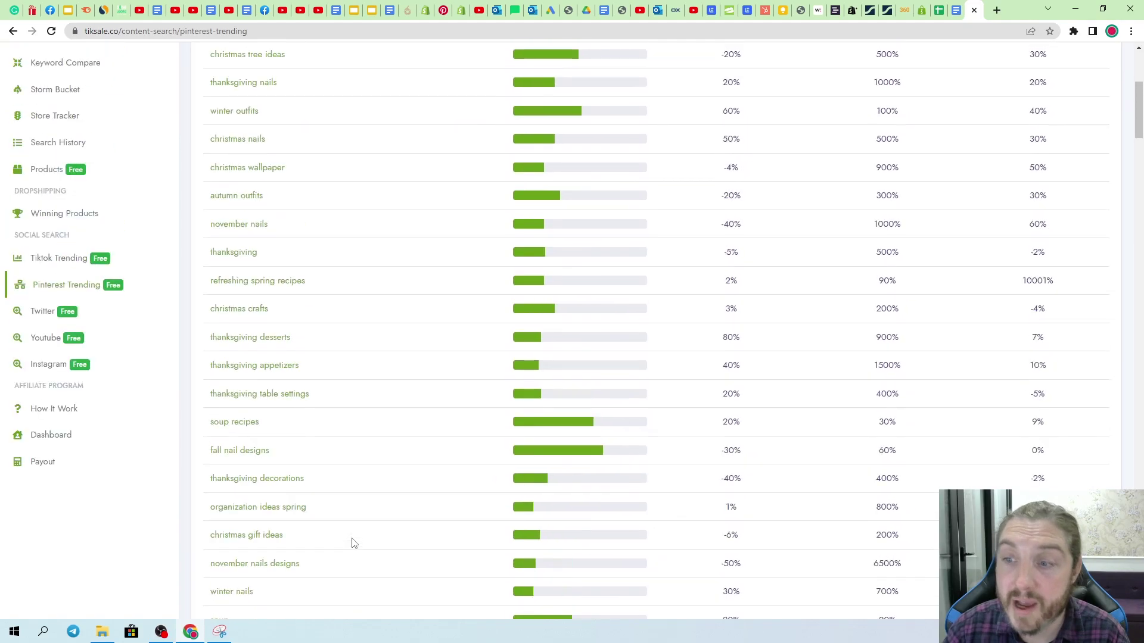
{"action": "scroll", "coordinate": [352, 543], "scroll_direction": "up", "scroll_amount": 5}
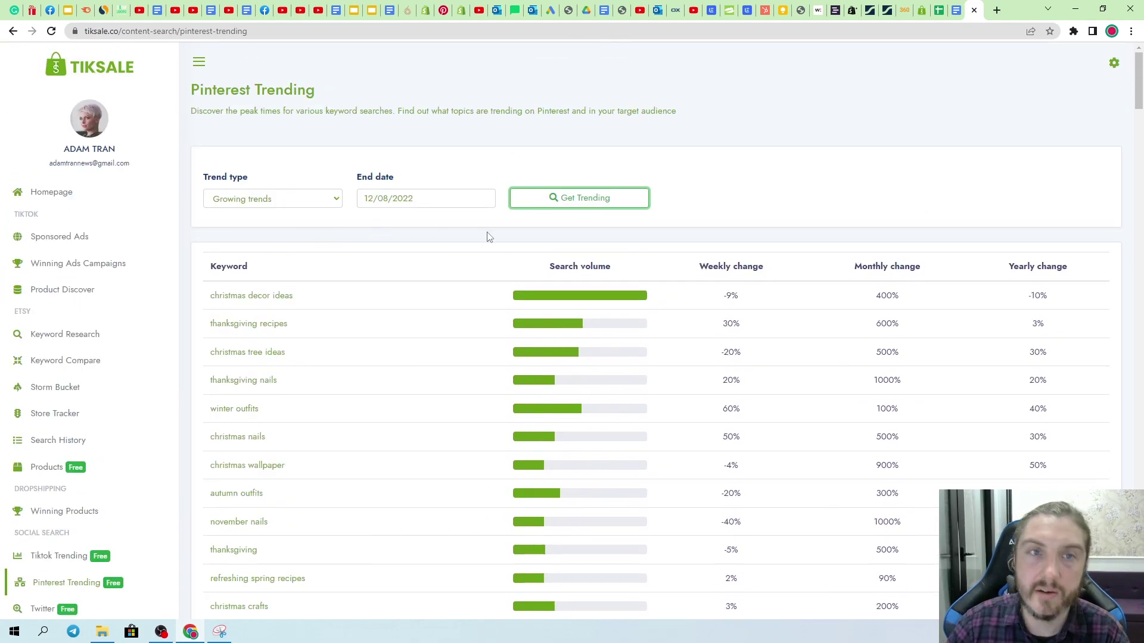
Step: Change the trend type to Seasonal trends and get the trending keywords
{"action": "left_click", "coordinate": [248, 206]}
{"action": "left_click", "coordinate": [254, 244]}
{"action": "left_click", "coordinate": [589, 204]}
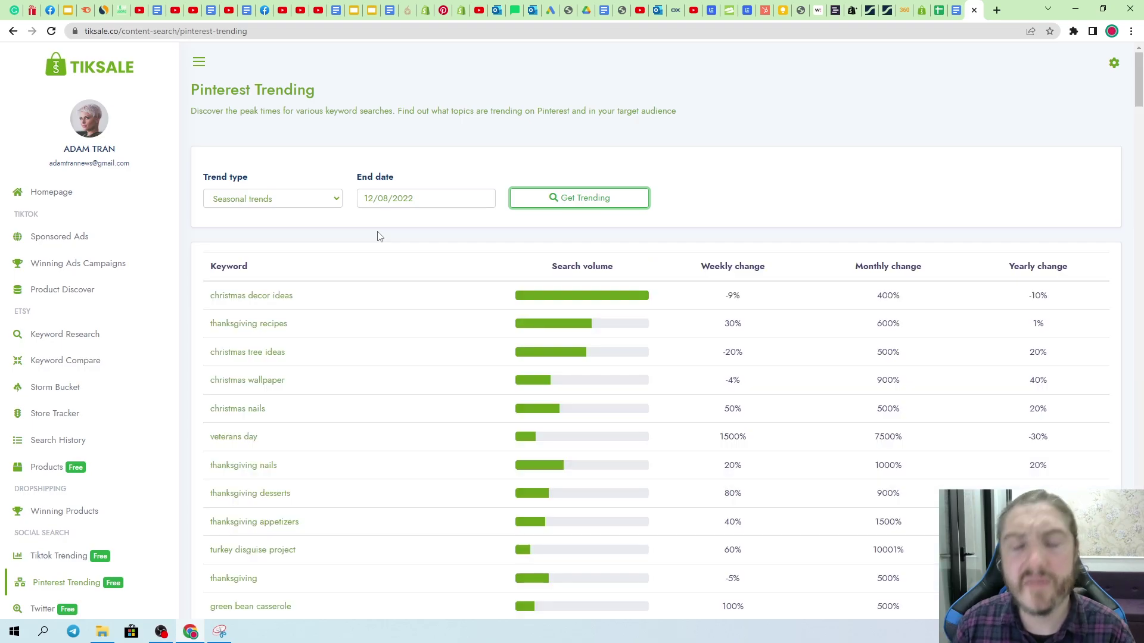
Step: Try to move the end date to May 2022 by choosing only the month
{"action": "left_click", "coordinate": [395, 198]}
{"action": "left_click", "coordinate": [425, 224]}
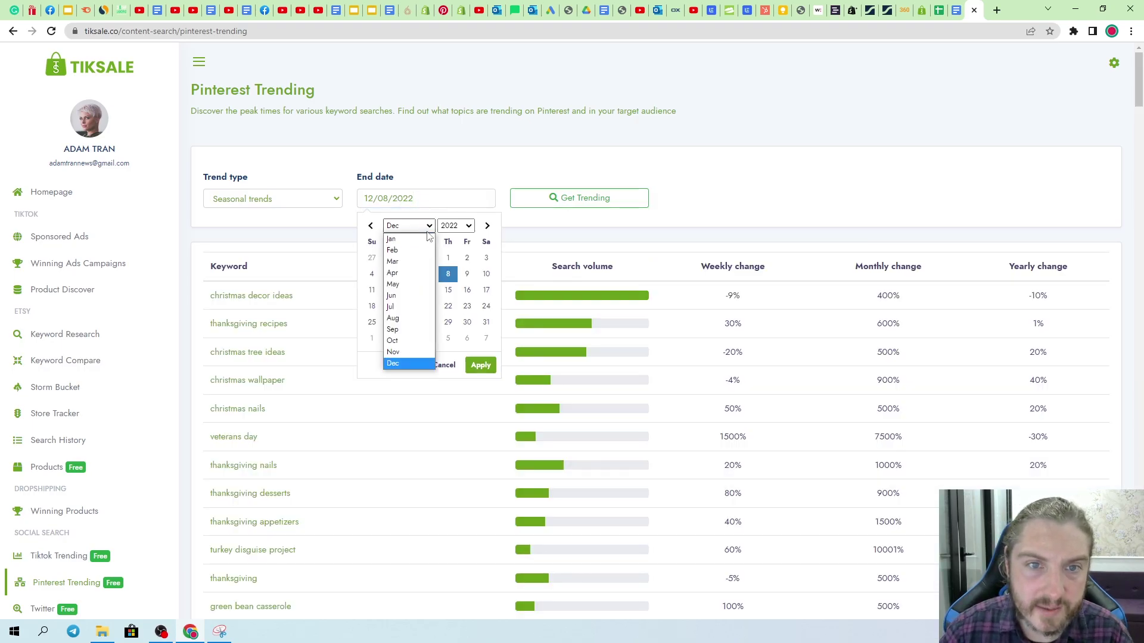
{"action": "left_click", "coordinate": [405, 286]}
{"action": "left_click", "coordinate": [481, 365]}
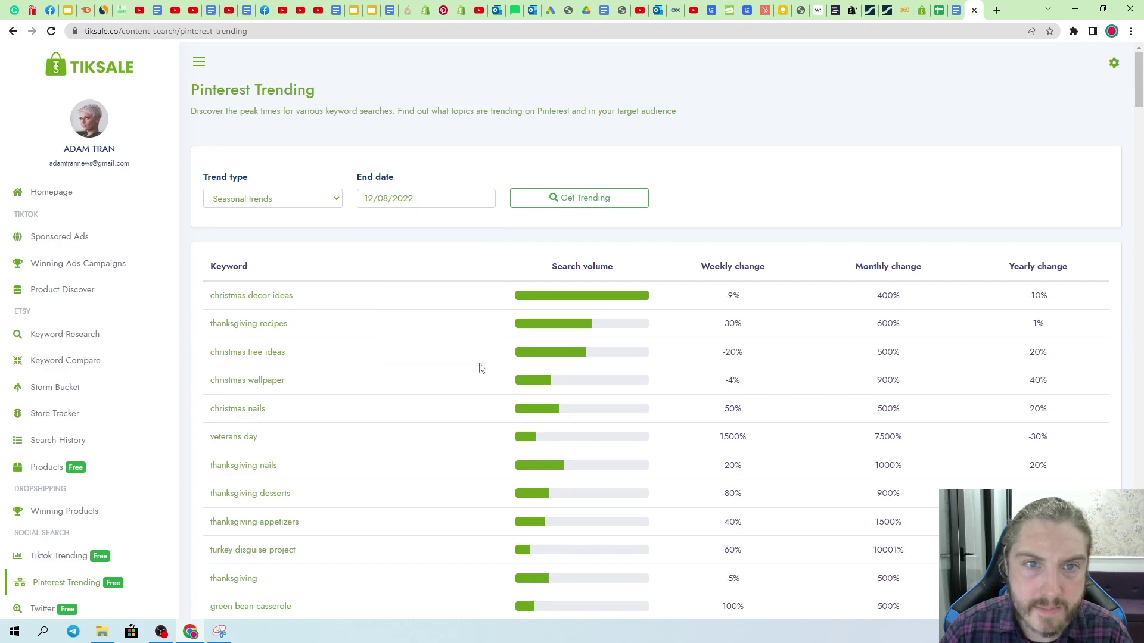
Step: Set the end date to 05/05/2022 and get the seasonal trends for that date
{"action": "left_click", "coordinate": [414, 199]}
{"action": "left_click", "coordinate": [417, 226]}
{"action": "left_click", "coordinate": [407, 285]}
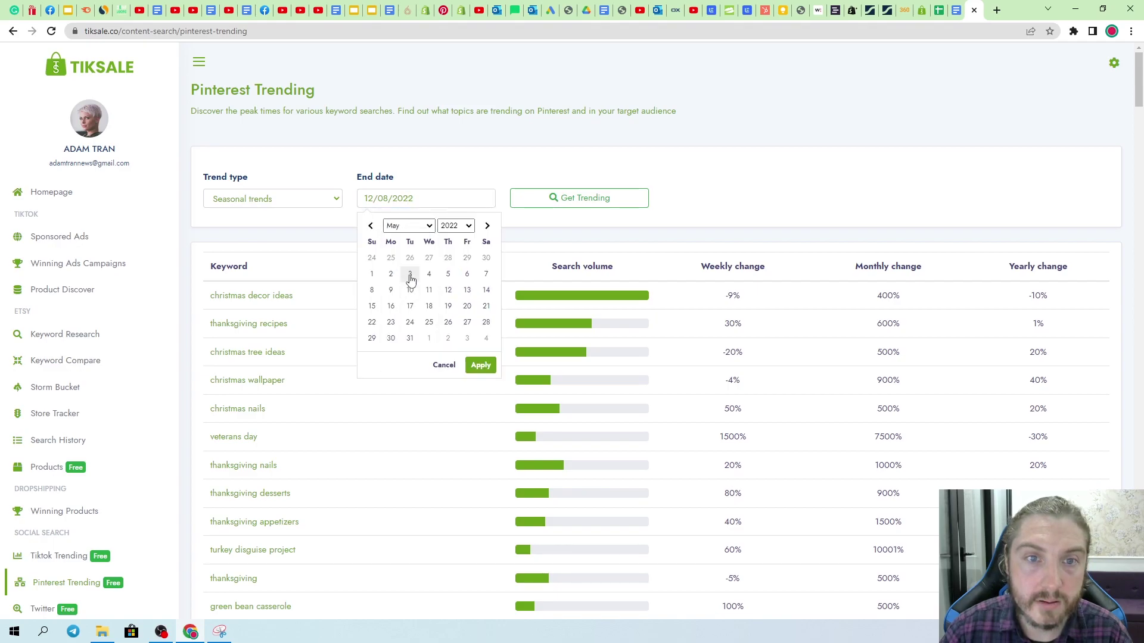
{"action": "left_click", "coordinate": [448, 274]}
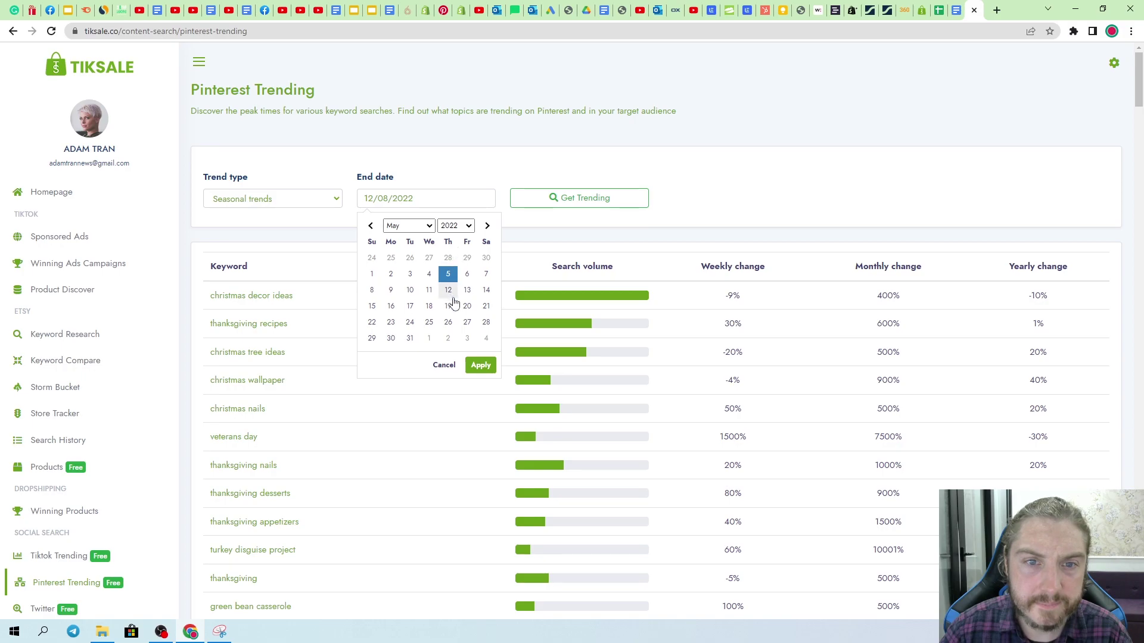
{"action": "left_click", "coordinate": [481, 365]}
{"action": "left_click", "coordinate": [617, 206]}
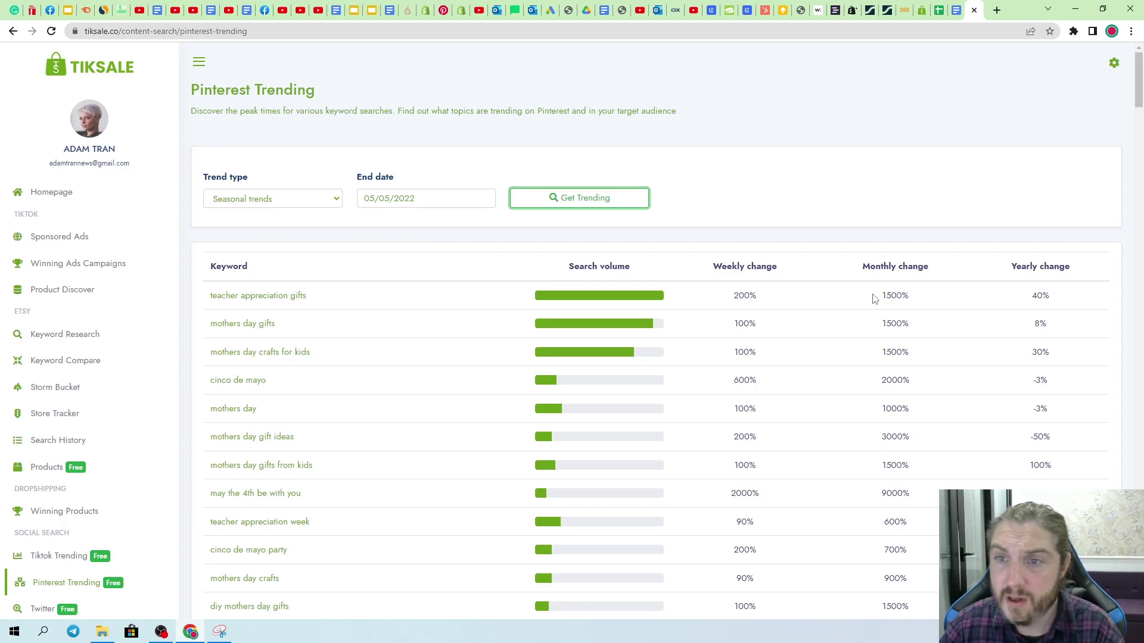
Step: Examine the monthly and yearly change values for the keyword "teacher appreciation gifts"
{"action": "left_click_drag", "start_coordinate": [879, 297], "coordinate": [910, 298]}
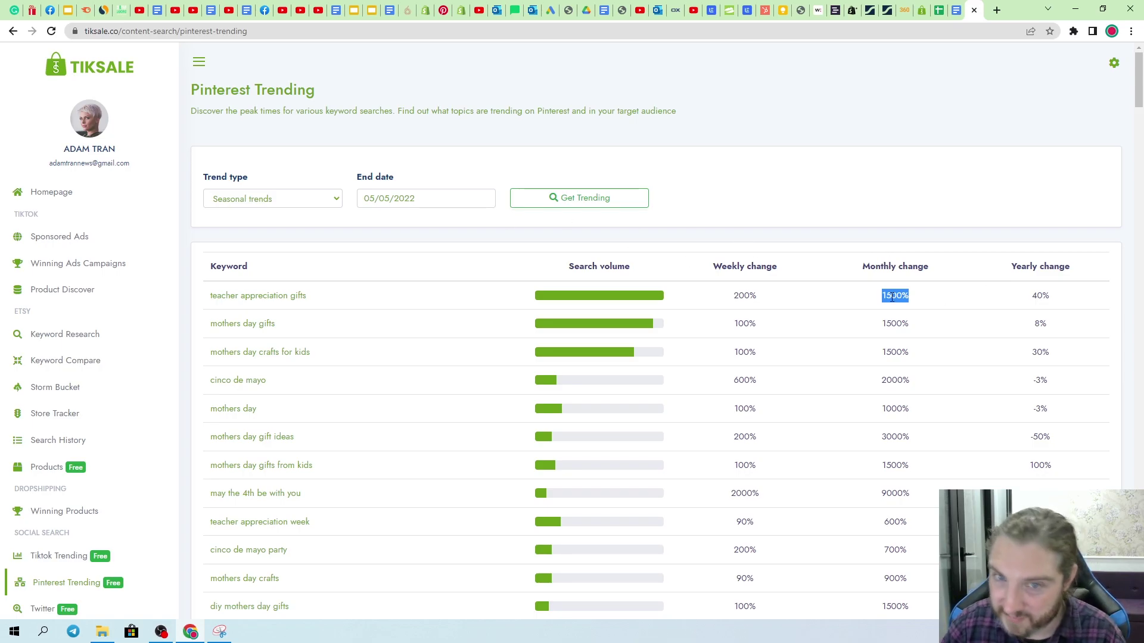
{"action": "left_click_drag", "start_coordinate": [1031, 296], "coordinate": [1050, 300]}
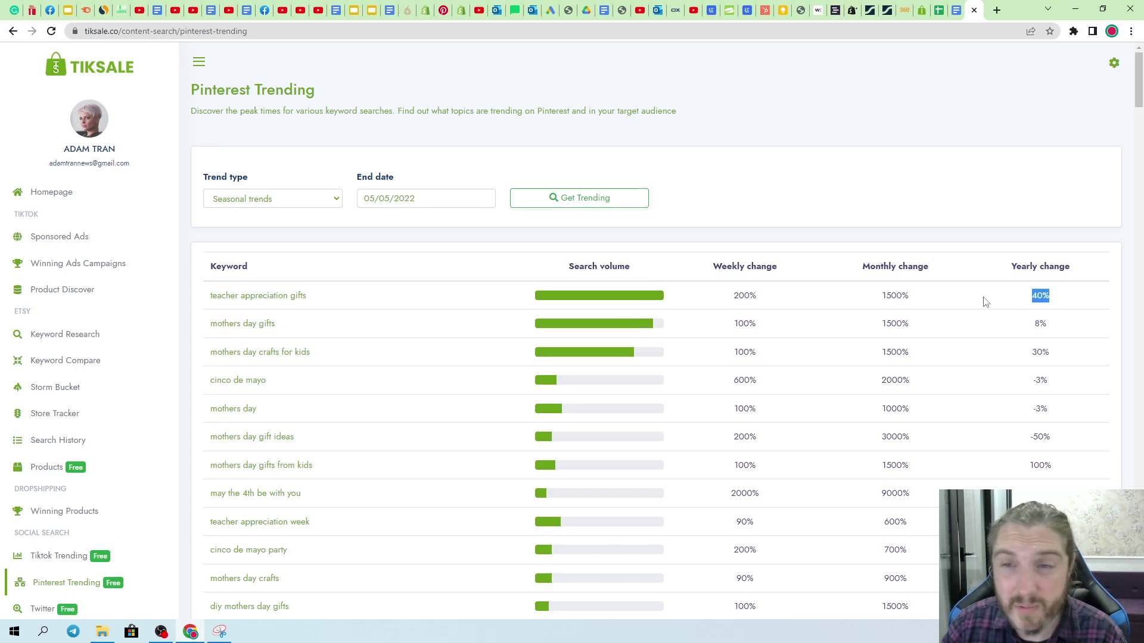
{"action": "left_click", "coordinate": [1012, 303]}
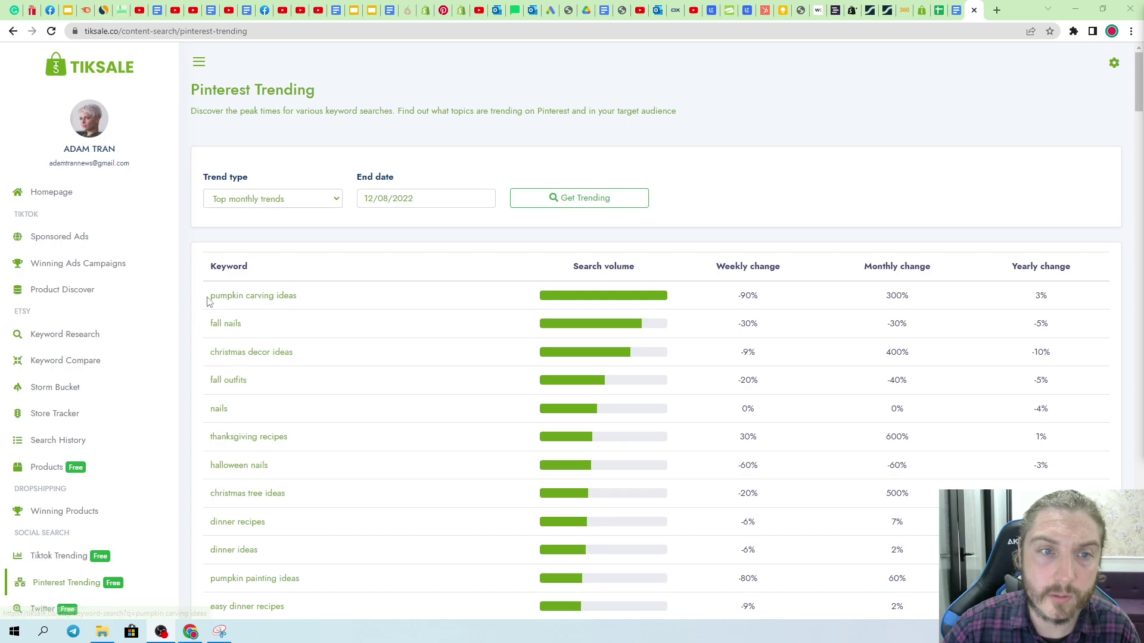
Step: Open the keyword research for "pumpkin carving ideas" and examine the October 2021 and November 2022 bars of its engagement chart
{"action": "left_click", "coordinate": [249, 299]}
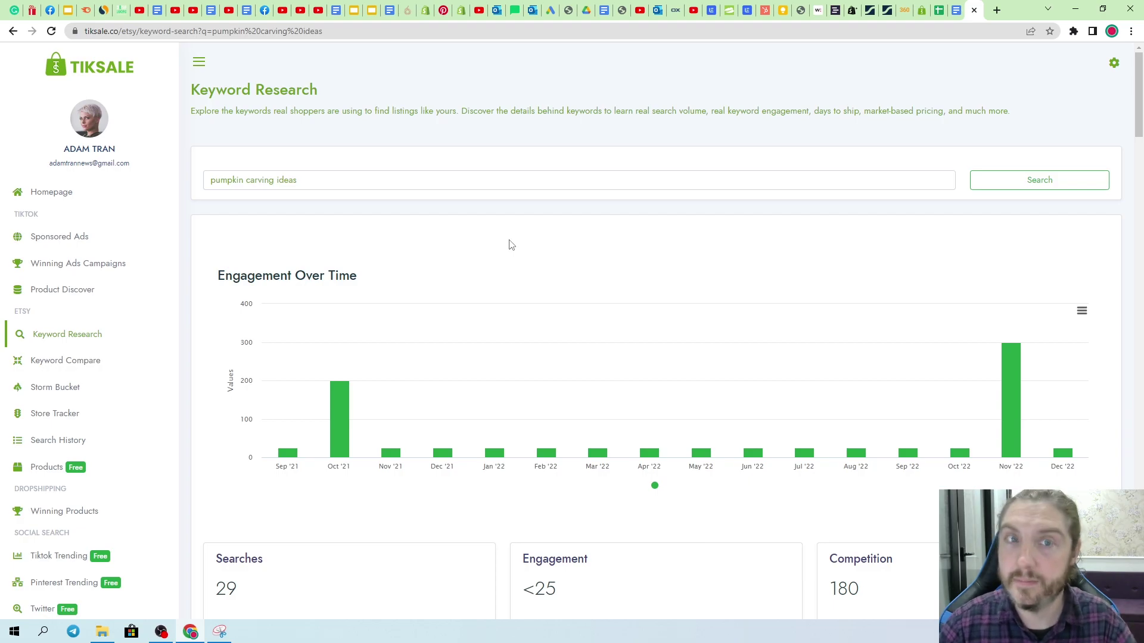
{"action": "scroll", "coordinate": [498, 253], "scroll_direction": "down", "scroll_amount": 2}
{"action": "scroll", "coordinate": [250, 179], "scroll_direction": "up", "scroll_amount": 2}
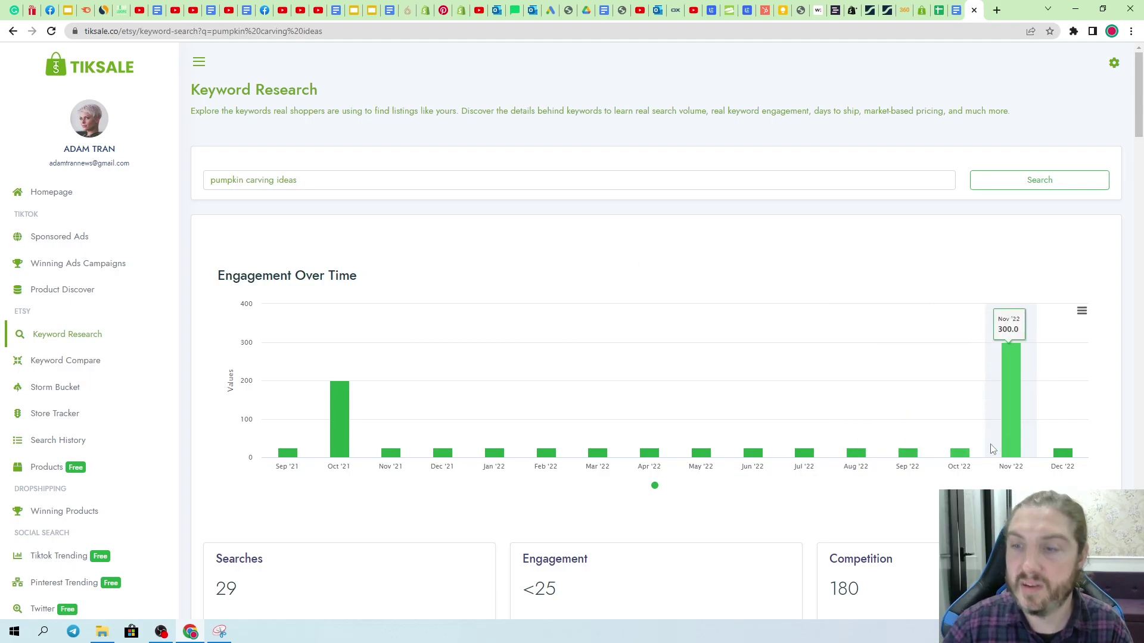
{"action": "mouse_move", "coordinate": [327, 417]}
{"action": "mouse_move", "coordinate": [1018, 433]}
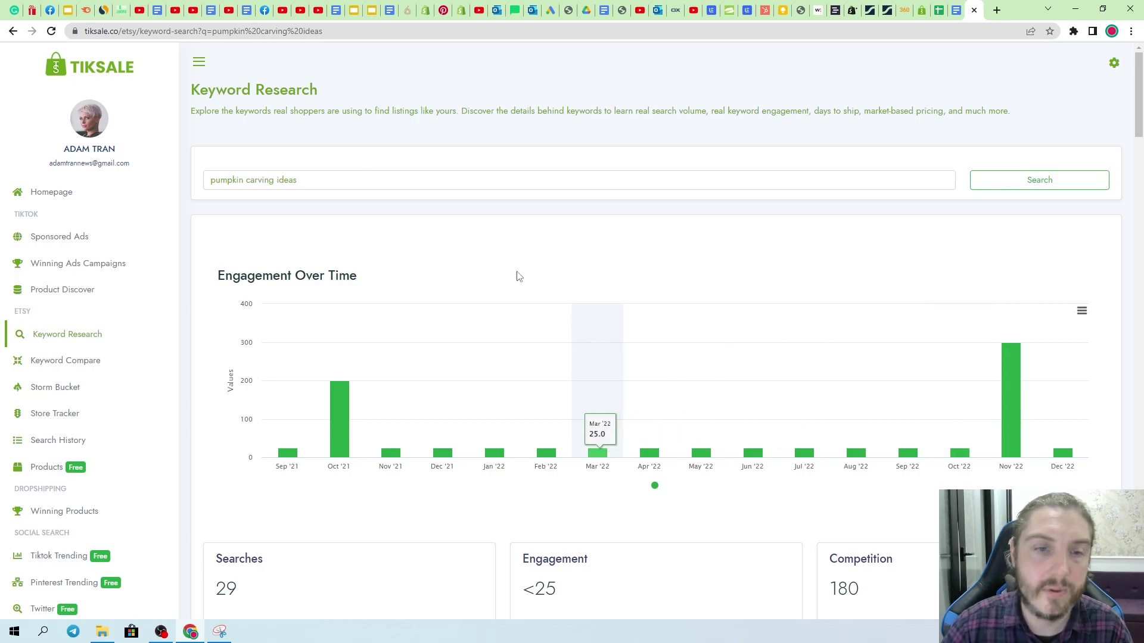
Step: Review the keyword's search, engagement, competition, competing shops, free shipping and price figures
{"action": "scroll", "coordinate": [579, 289], "scroll_direction": "down", "scroll_amount": 7}
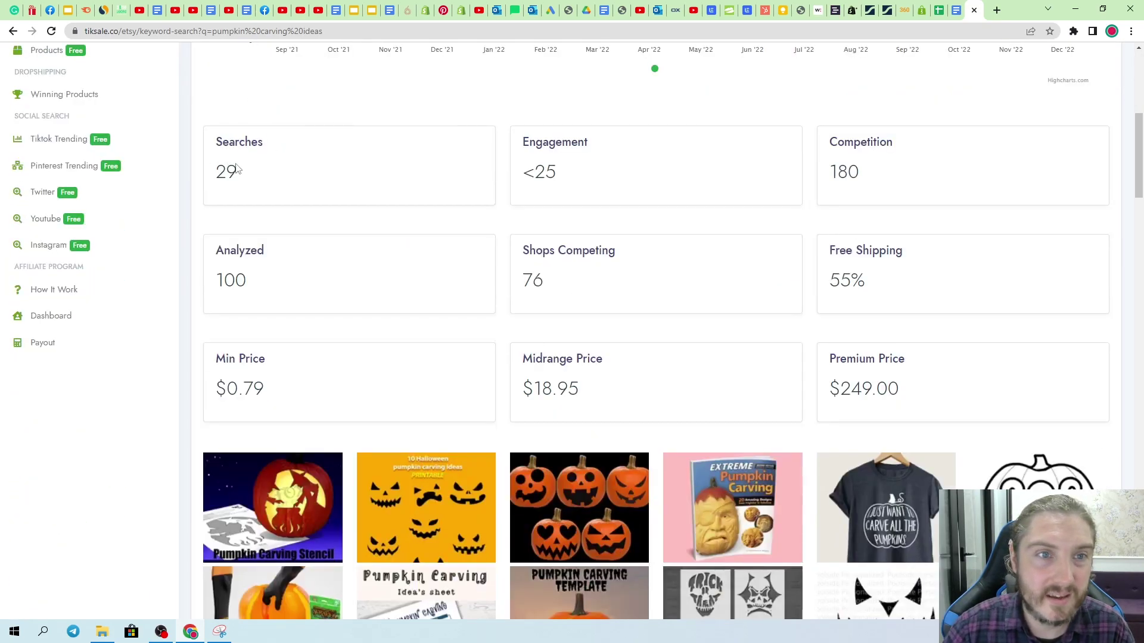
{"action": "scroll", "coordinate": [527, 167], "scroll_direction": "up", "scroll_amount": 1}
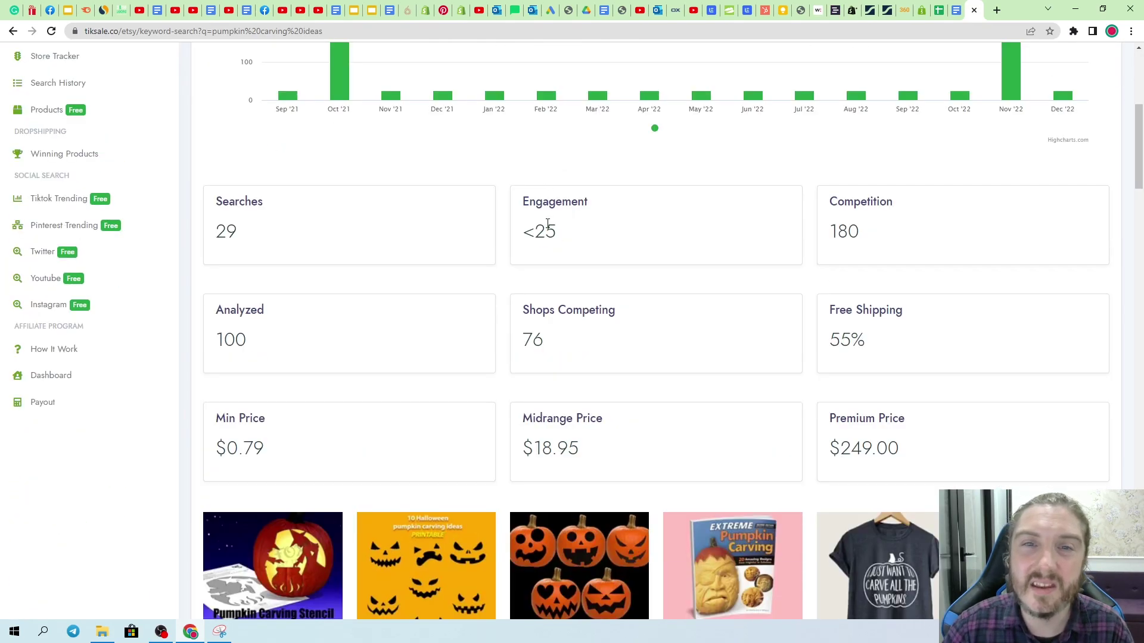
{"action": "scroll", "coordinate": [547, 229], "scroll_direction": "up", "scroll_amount": 1}
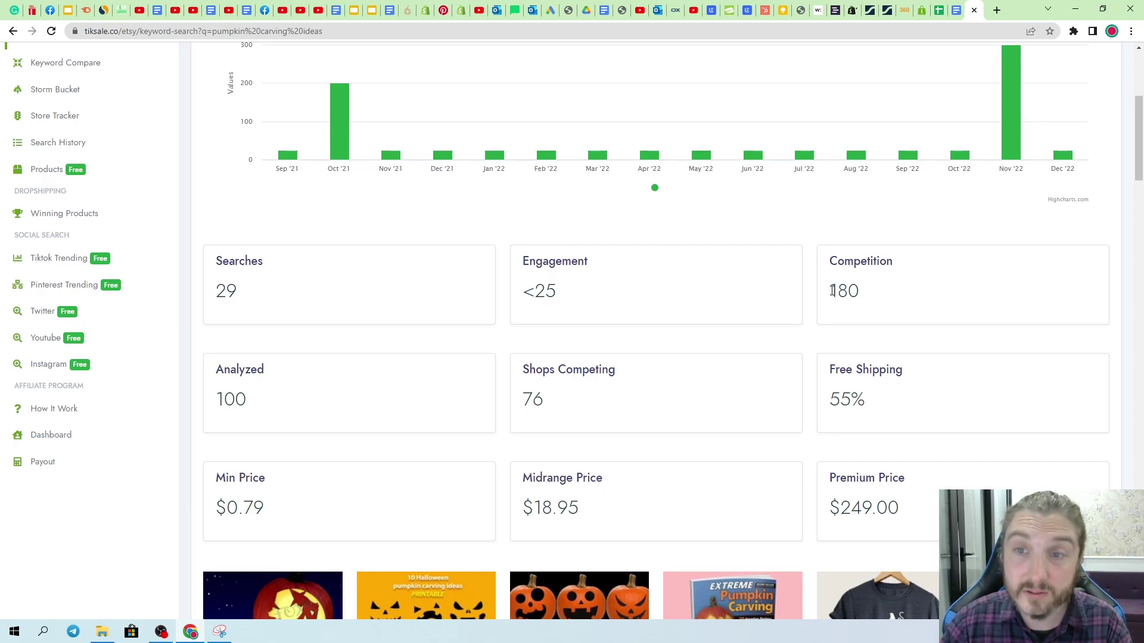
{"action": "left_click_drag", "start_coordinate": [834, 290], "coordinate": [876, 299]}
{"action": "left_click", "coordinate": [879, 300]}
{"action": "scroll", "coordinate": [239, 400], "scroll_direction": "down", "scroll_amount": 2}
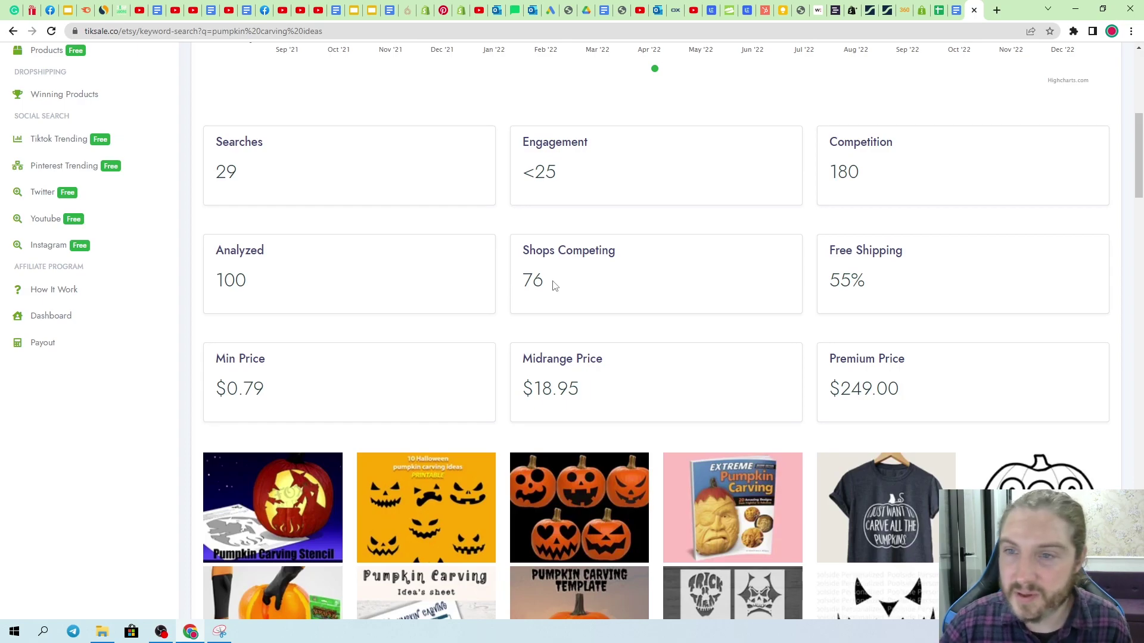
{"action": "left_click_drag", "start_coordinate": [831, 280], "coordinate": [891, 286]}
{"action": "left_click", "coordinate": [758, 287]}
Step: Browse the product listings found for the keyword "pumpkin carving ideas"
{"action": "scroll", "coordinate": [602, 349], "scroll_direction": "down", "scroll_amount": 4}
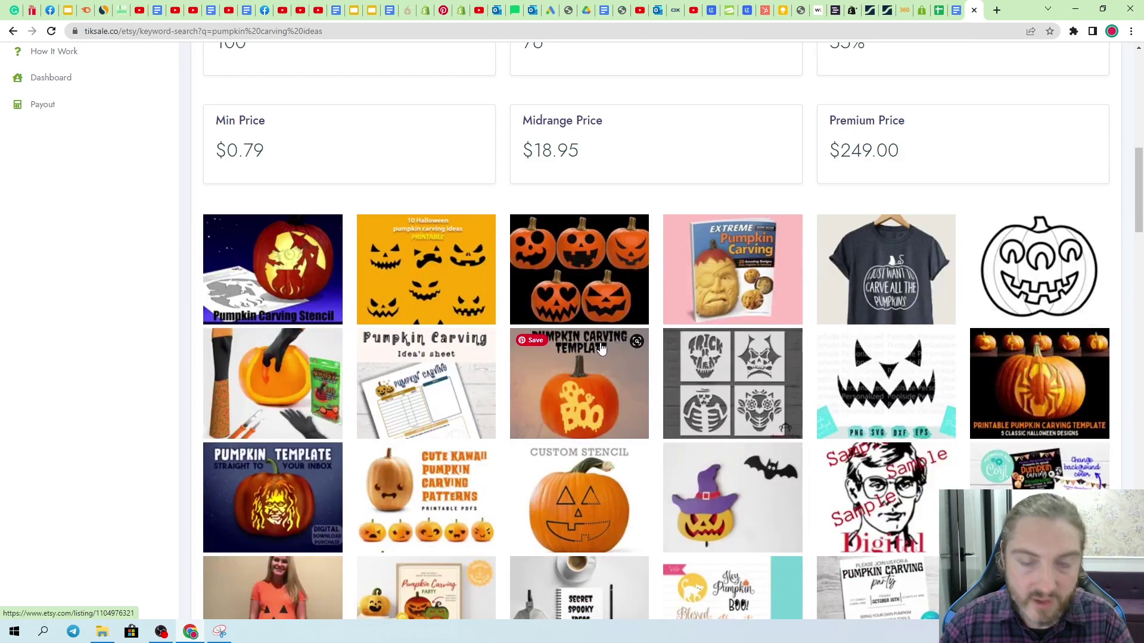
{"action": "scroll", "coordinate": [596, 370], "scroll_direction": "down", "scroll_amount": 18}
{"action": "scroll", "coordinate": [584, 381], "scroll_direction": "up", "scroll_amount": 18}
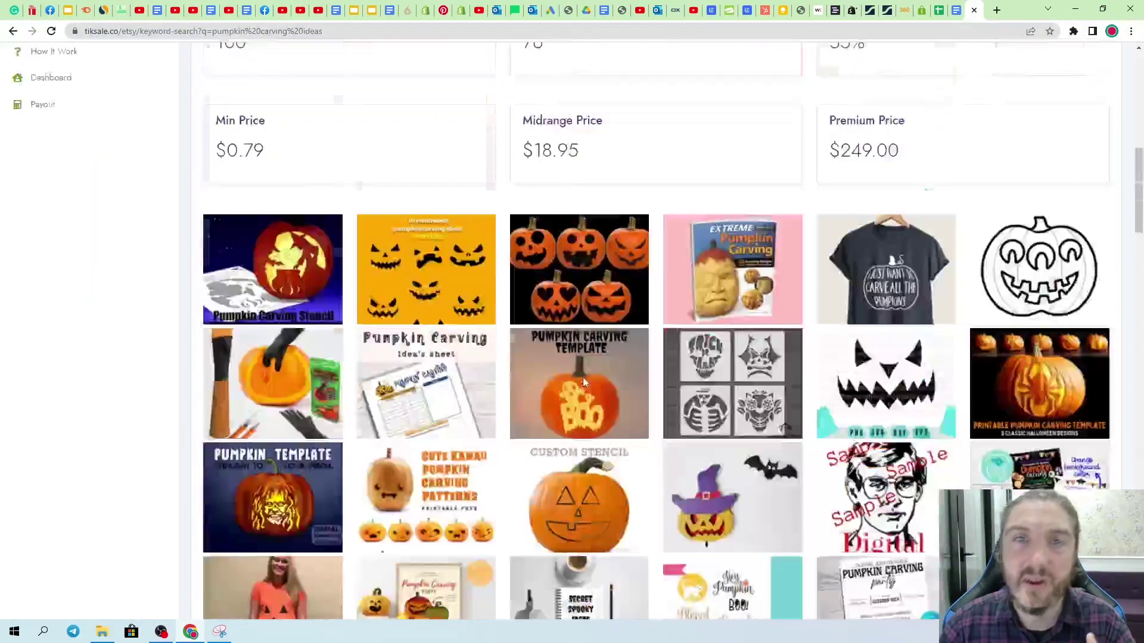
{"action": "scroll", "coordinate": [583, 382], "scroll_direction": "up", "scroll_amount": 10}
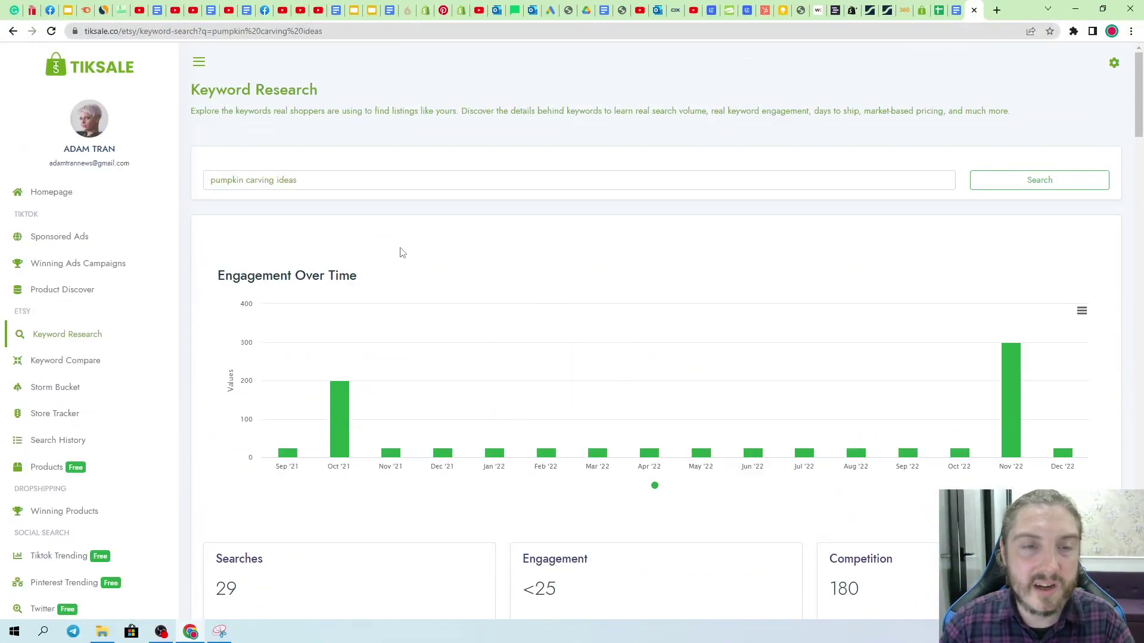
Step: Return to Pinterest Trending and look through the seasonal trends keyword list for 05/05/2022
{"action": "left_click", "coordinate": [48, 582]}
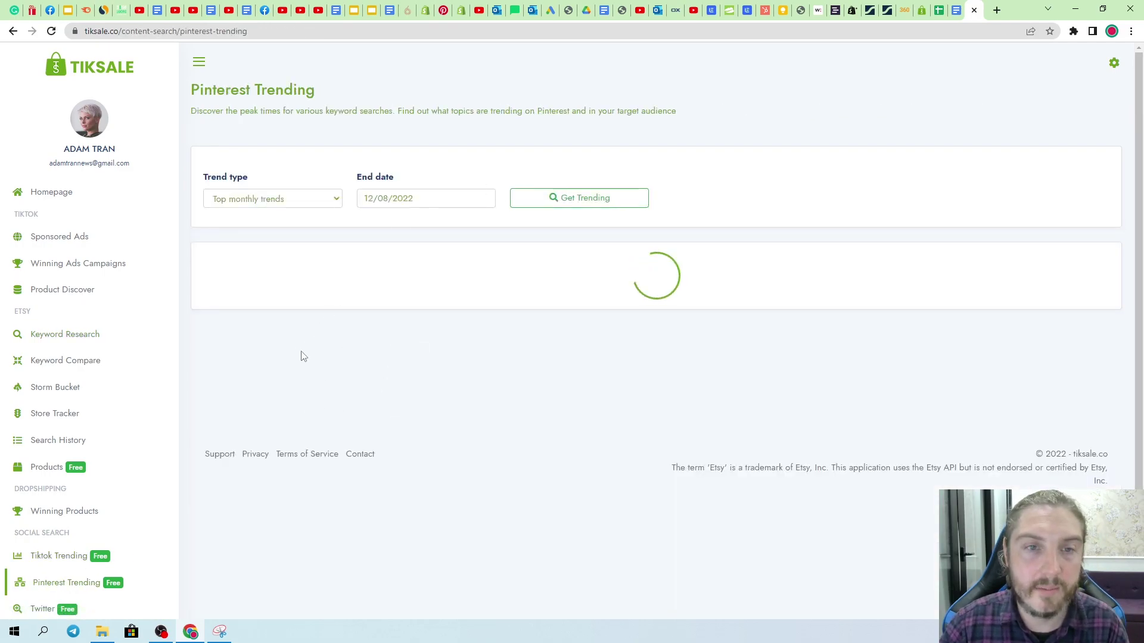
{"action": "scroll", "coordinate": [232, 315], "scroll_direction": "down", "scroll_amount": 1}
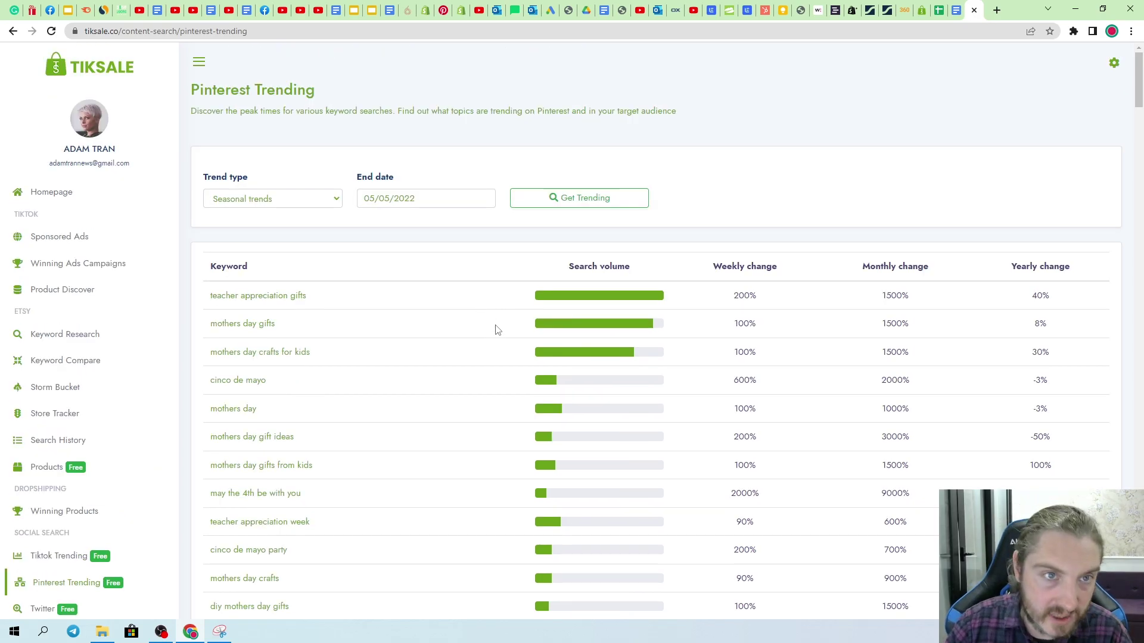
{"action": "scroll", "coordinate": [497, 329], "scroll_direction": "down", "scroll_amount": 5}
{"action": "scroll", "coordinate": [480, 374], "scroll_direction": "up", "scroll_amount": 5}
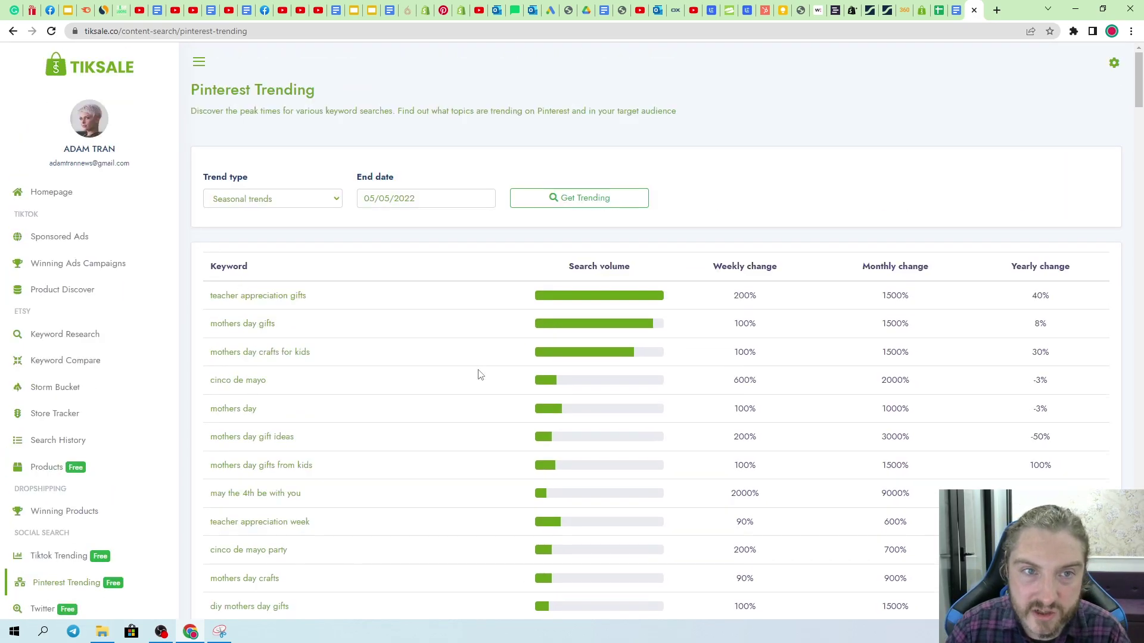